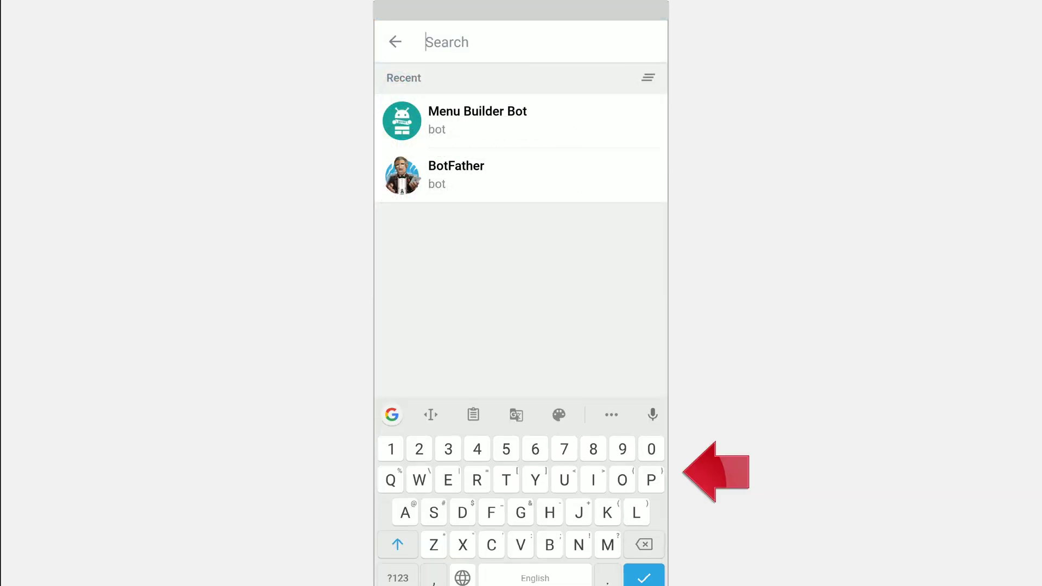
Search Telegram for 'MenuBuilderBot' to list Menu Builder Bot and its Rus and Eng demo bots.
text(Men)
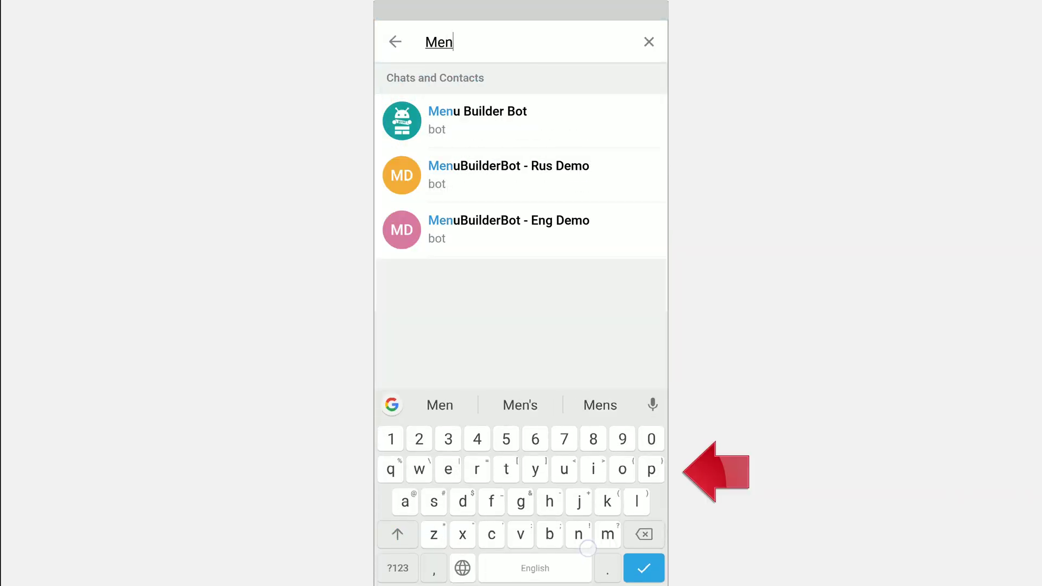
text(uBui)
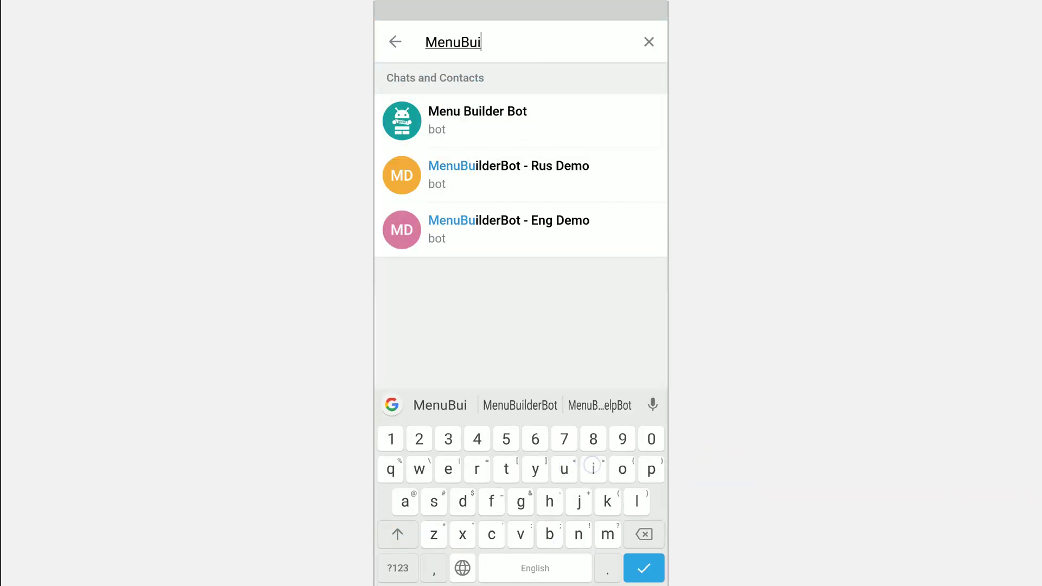
text(lder)
key(shift)
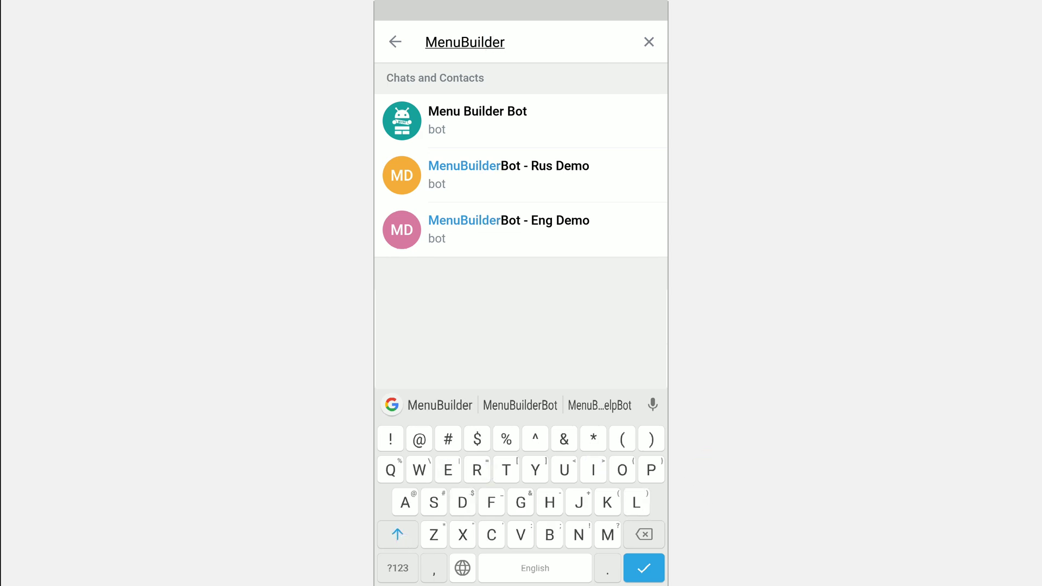
text(Bot)
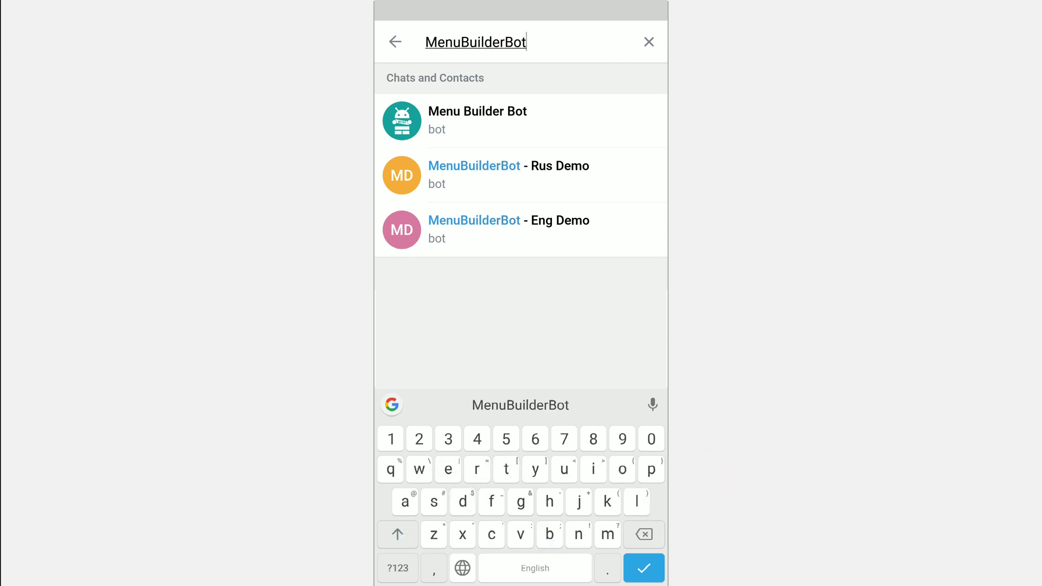
Open the Menu Builder Bot chat and start the Eng Demo bot.
click(477, 120)
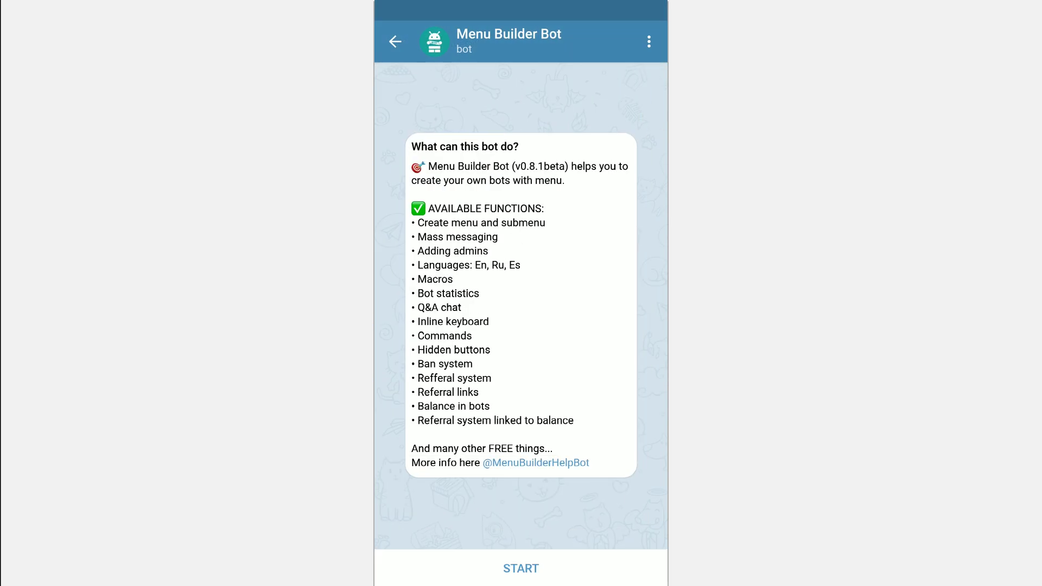
click(521, 568)
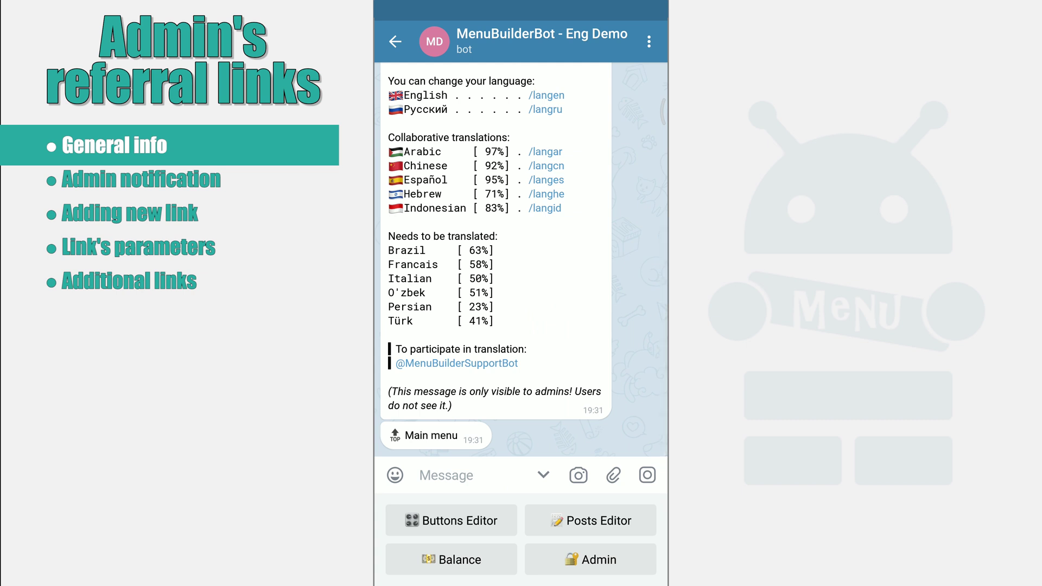
Go to Admin > Referral System and add admin referral link 1.
click(591, 560)
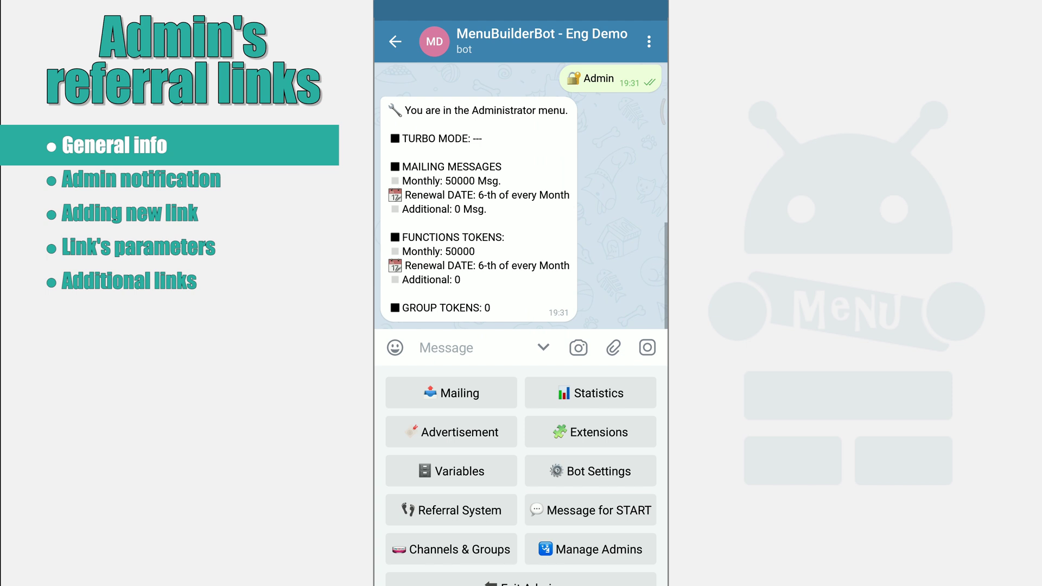
click(451, 510)
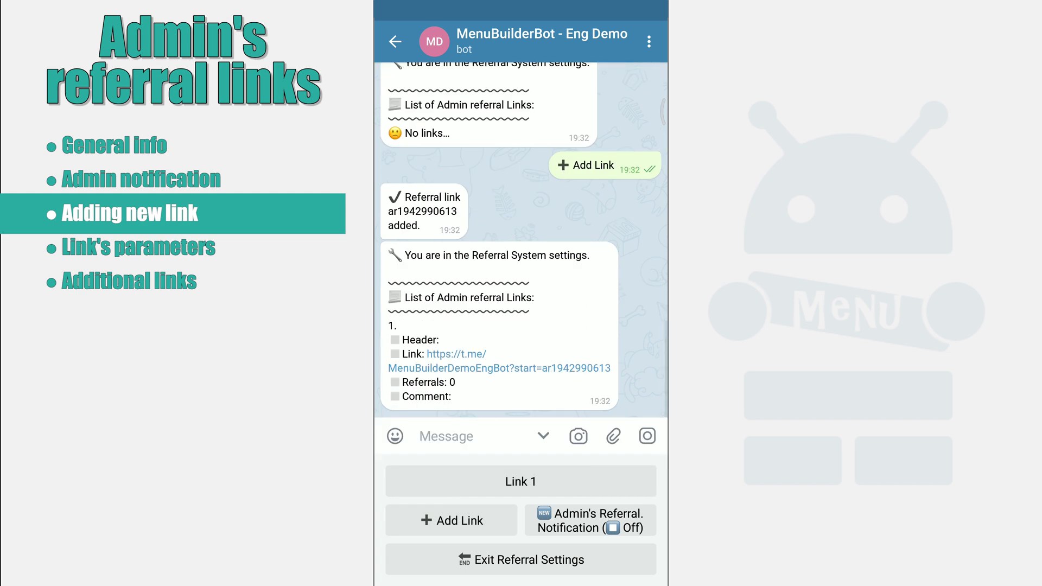
click(520, 481)
click(521, 481)
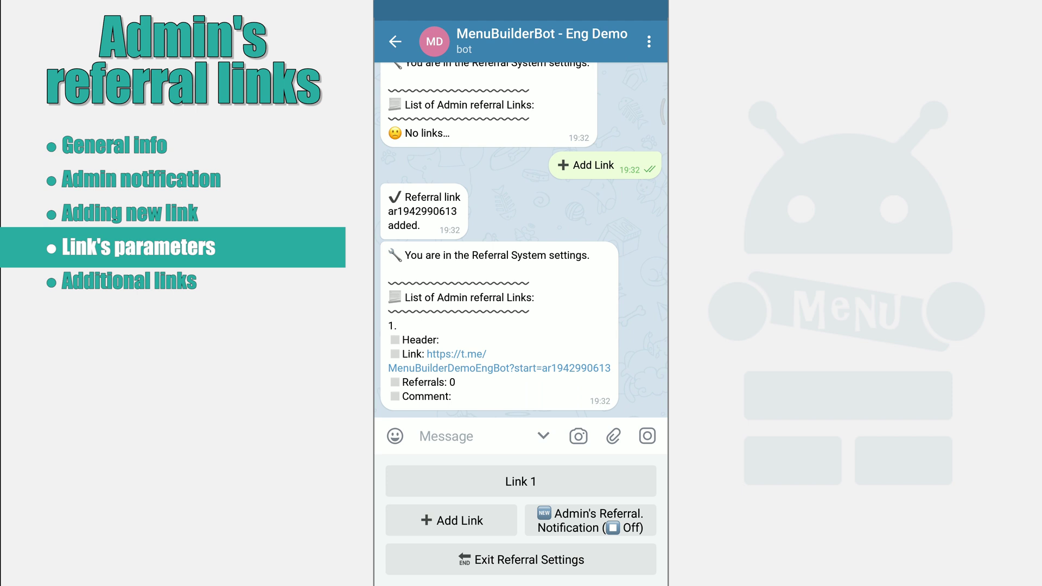
click(521, 481)
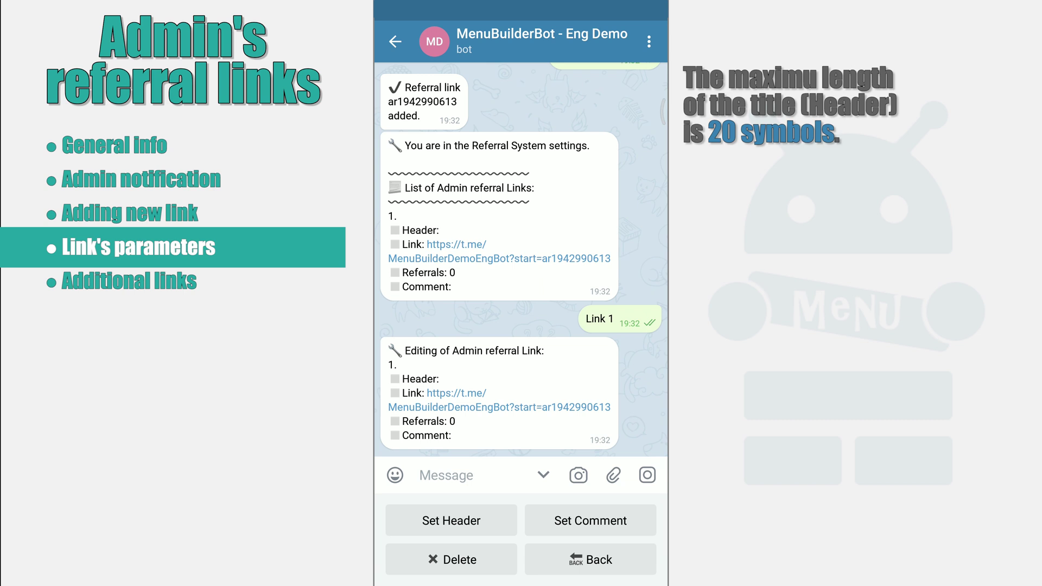
Set link 1's header to 'Test title' using the English keyboard.
click(451, 520)
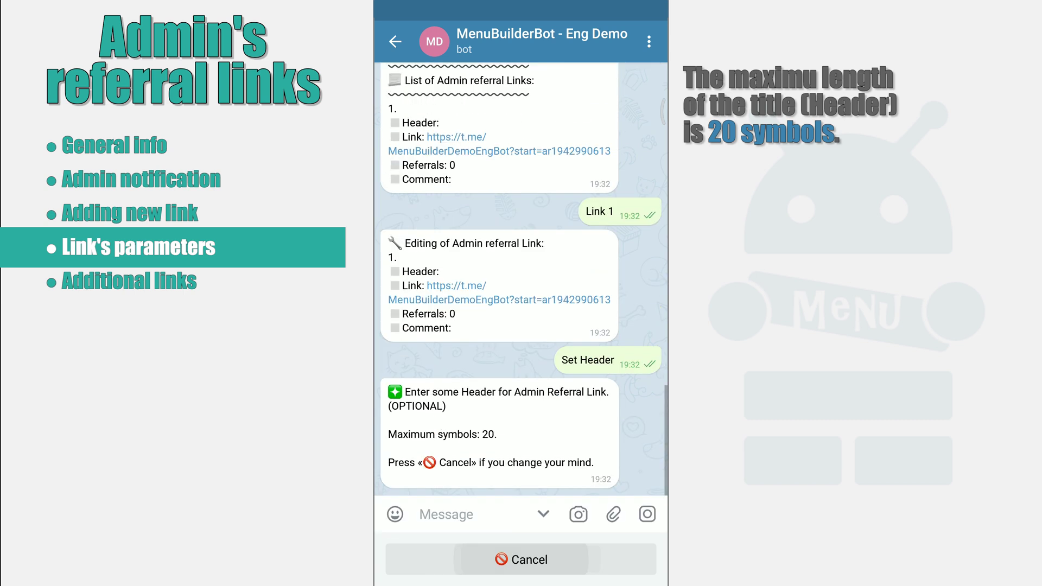
click(446, 512)
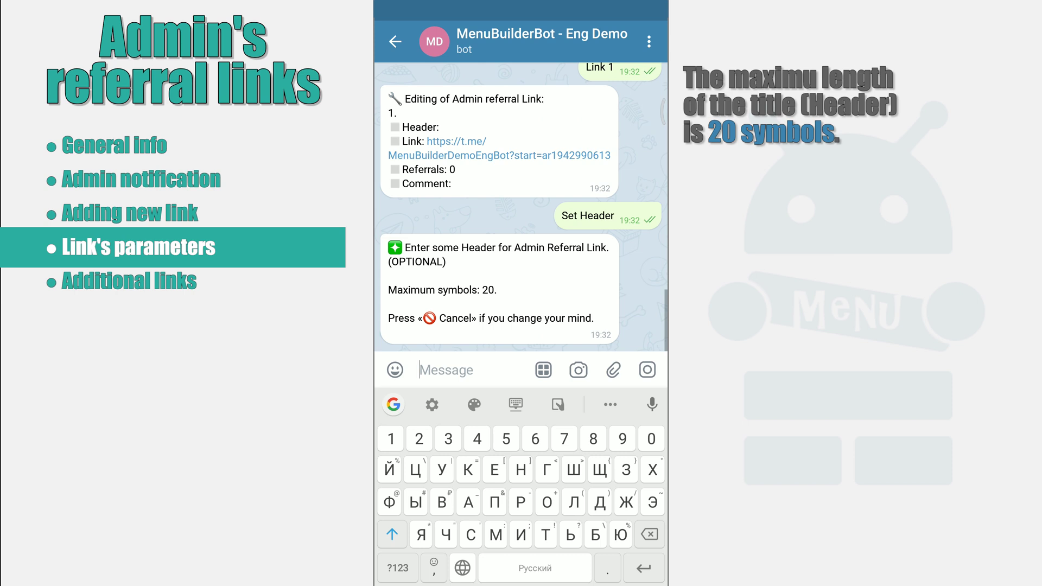
click(462, 568)
text(Te)
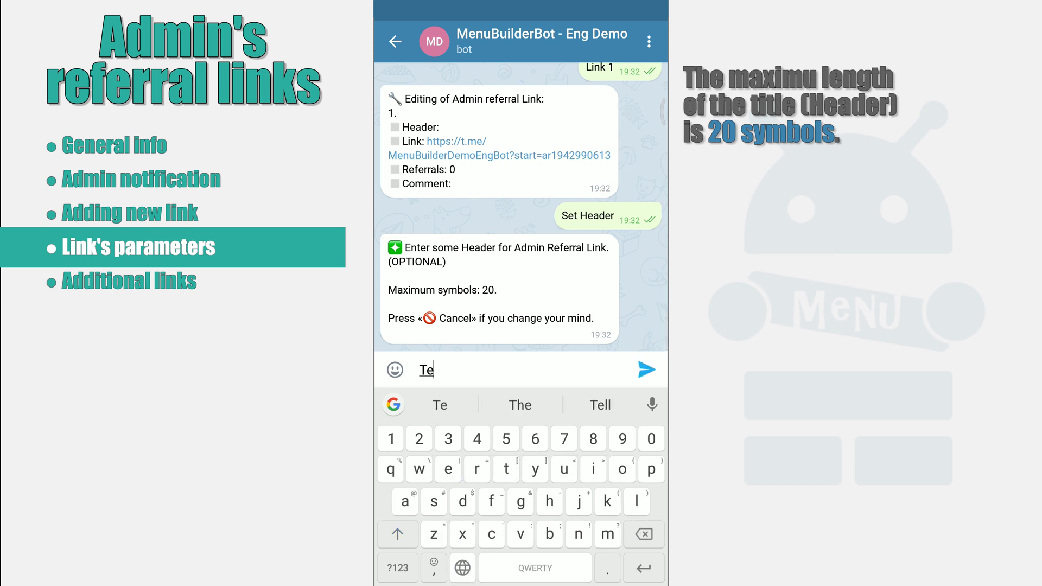
text(st title)
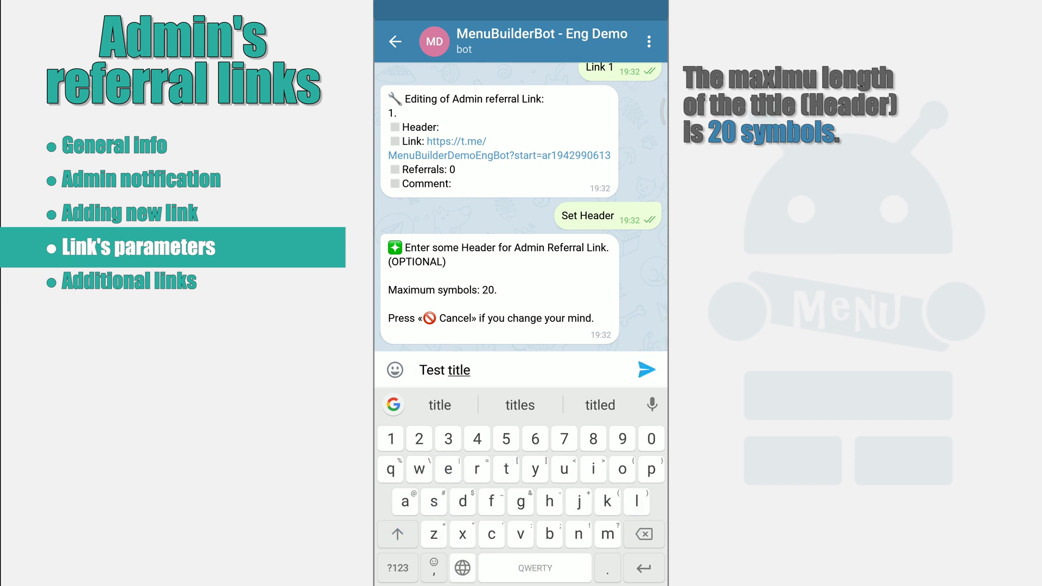
click(646, 370)
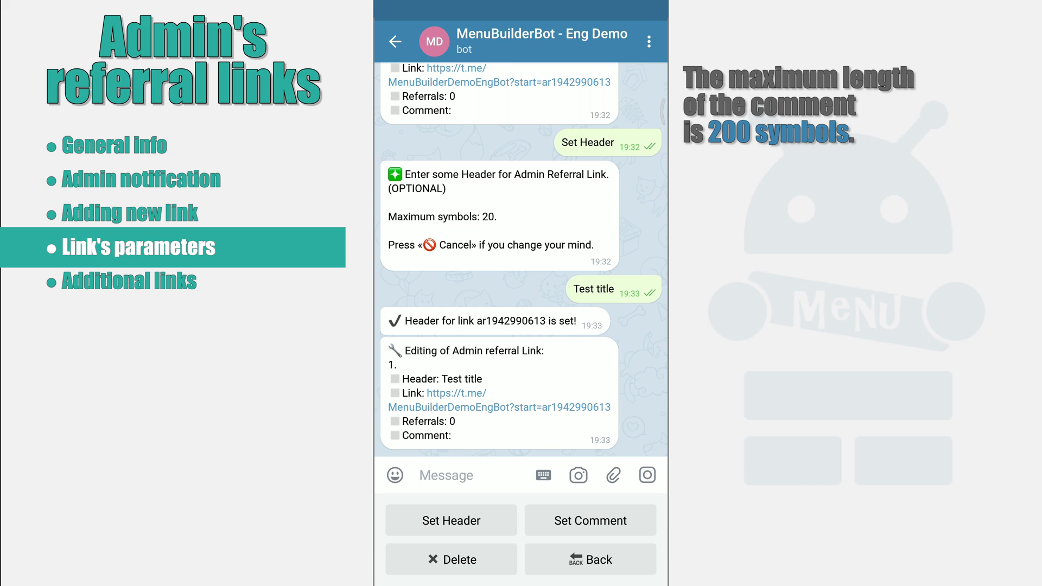
click(590, 520)
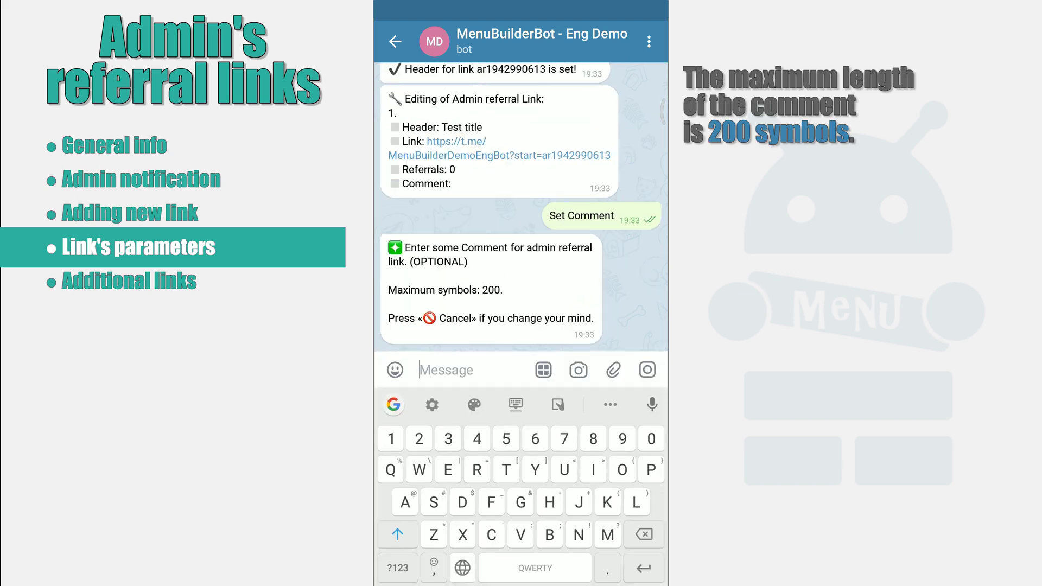
Send 'Test link comment' as link 1's comment and go back to the Administrator menu.
text(Test )
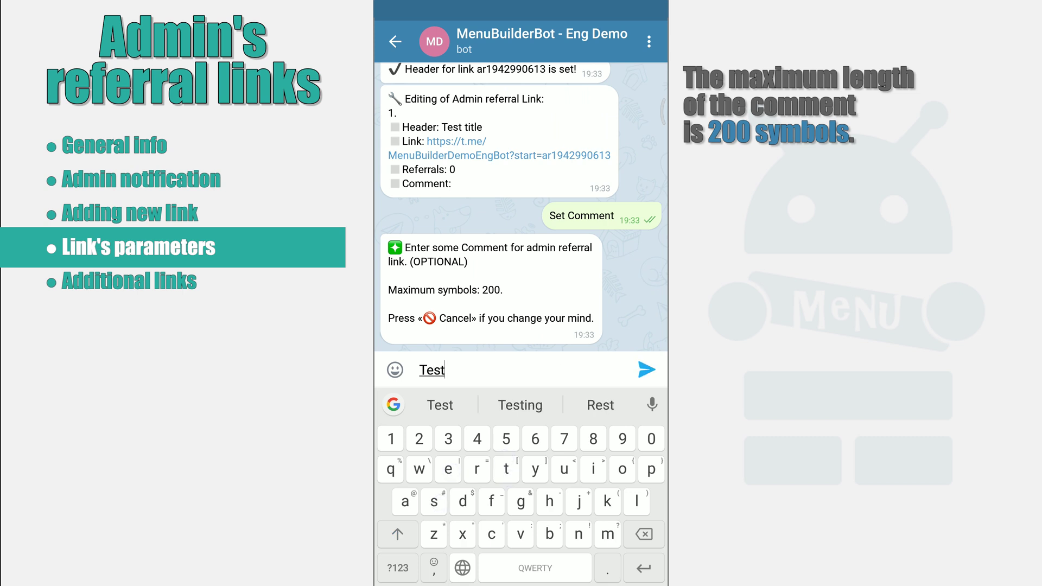
text(link comment)
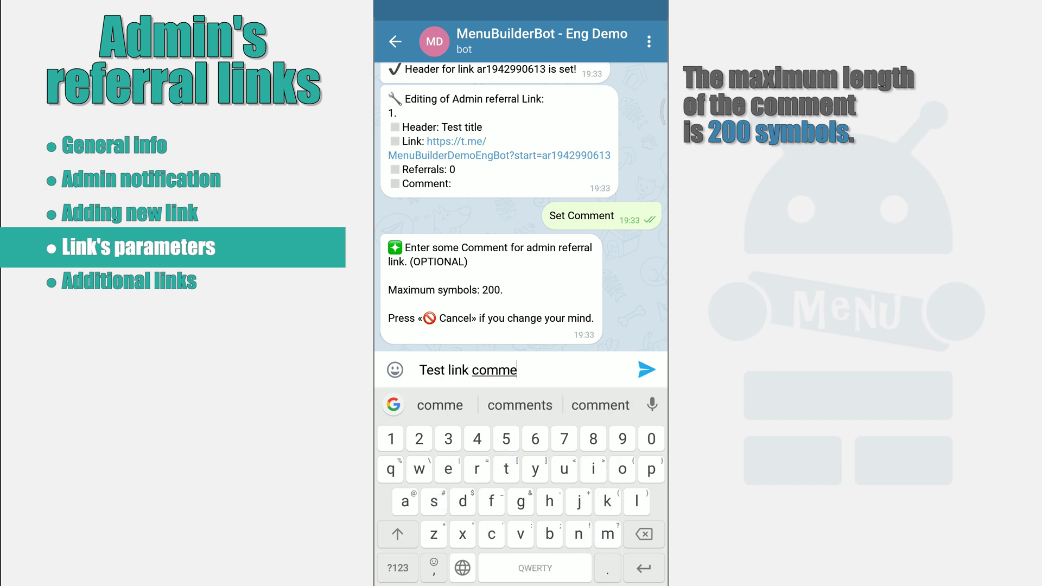
click(646, 370)
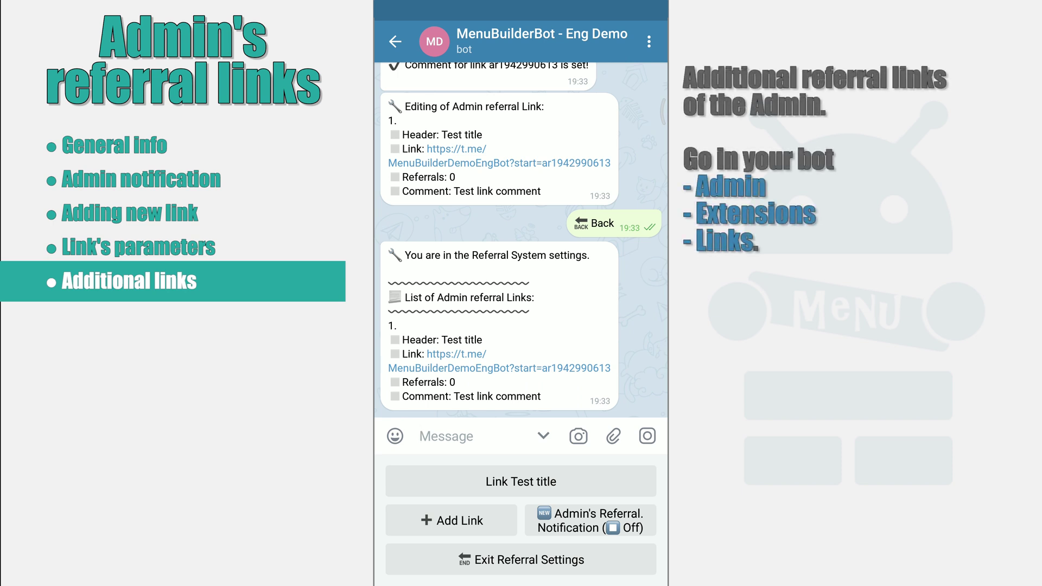
click(520, 560)
Browse the Extensions > Links admin referral link packages (0.50–5.00 TMH), then return to the main menu.
scroll(520, 477, down, 1)
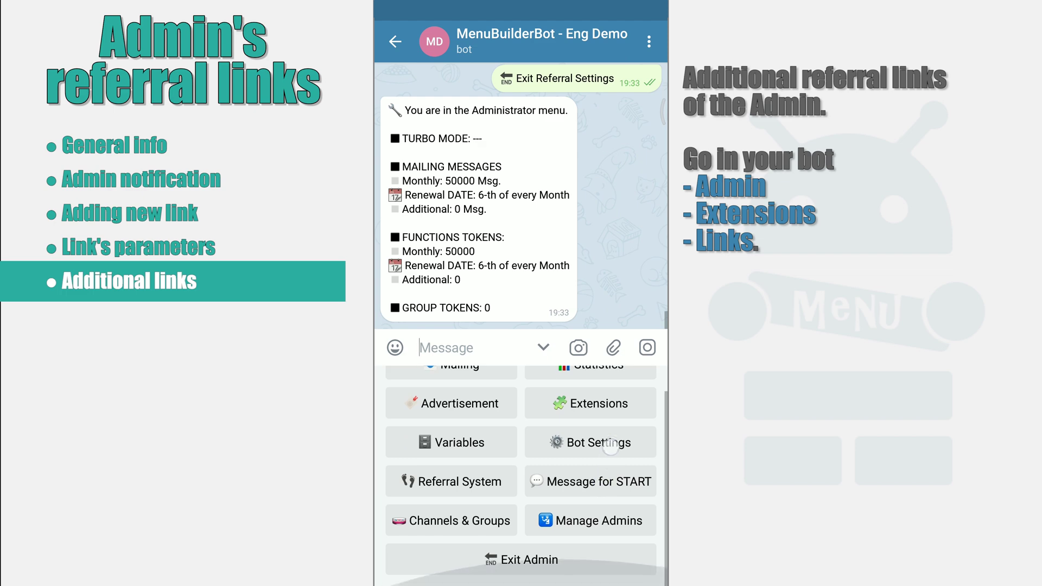
click(600, 402)
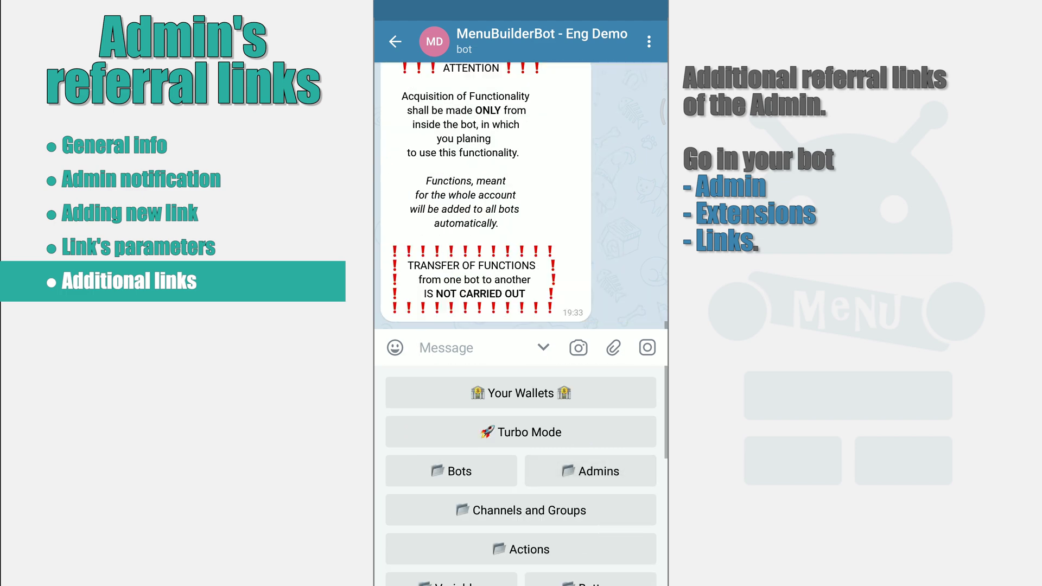
scroll(521, 472, down, 3)
click(599, 491)
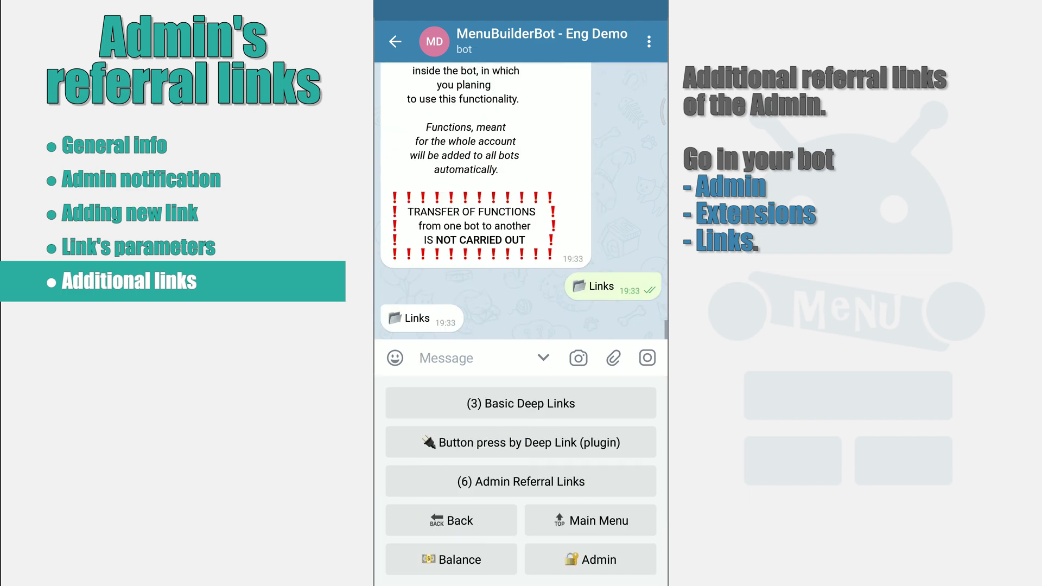
click(521, 481)
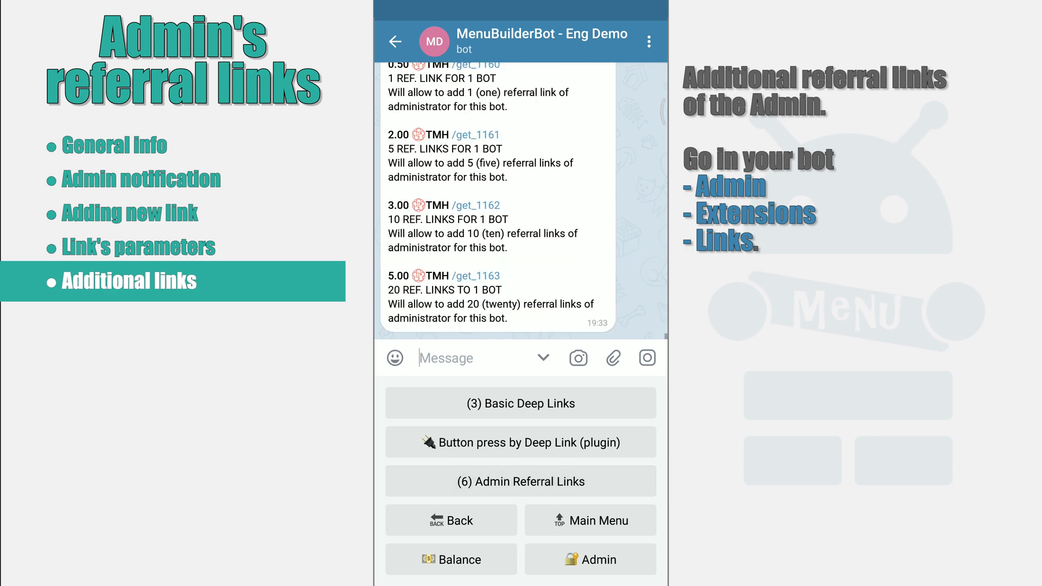
scroll(559, 446, up, 5)
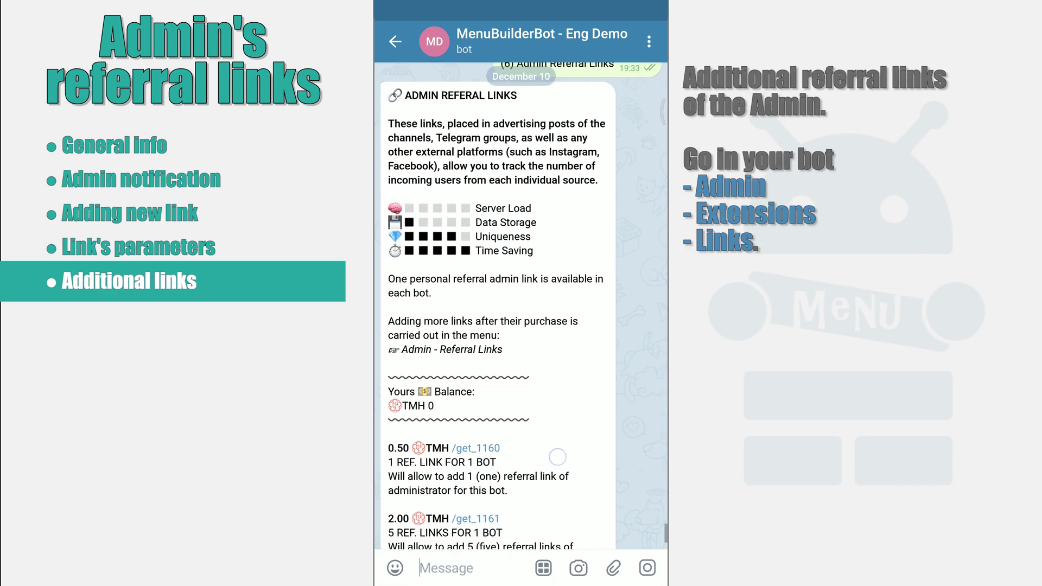
scroll(559, 446, down, 3)
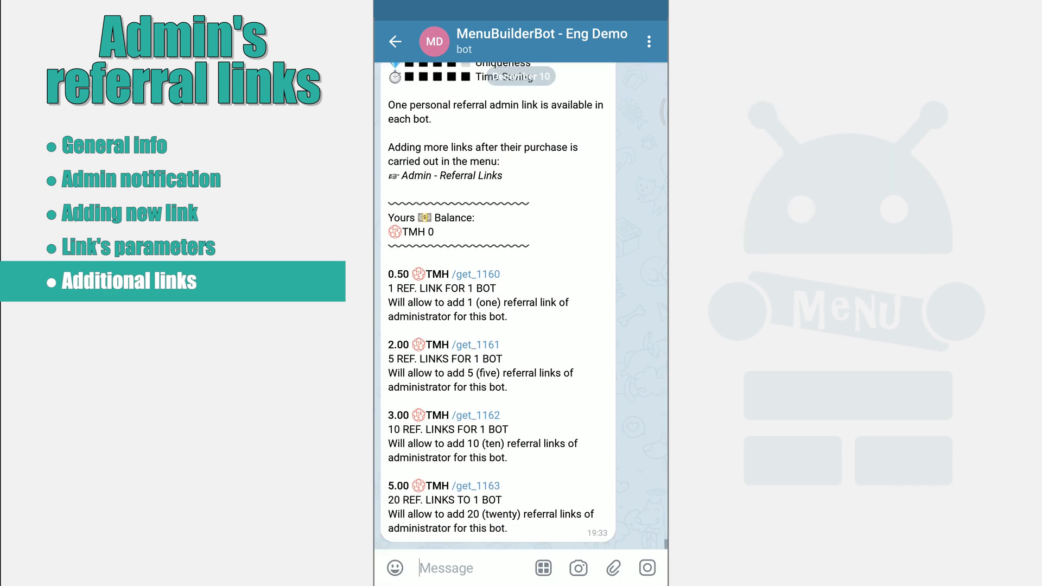
click(543, 568)
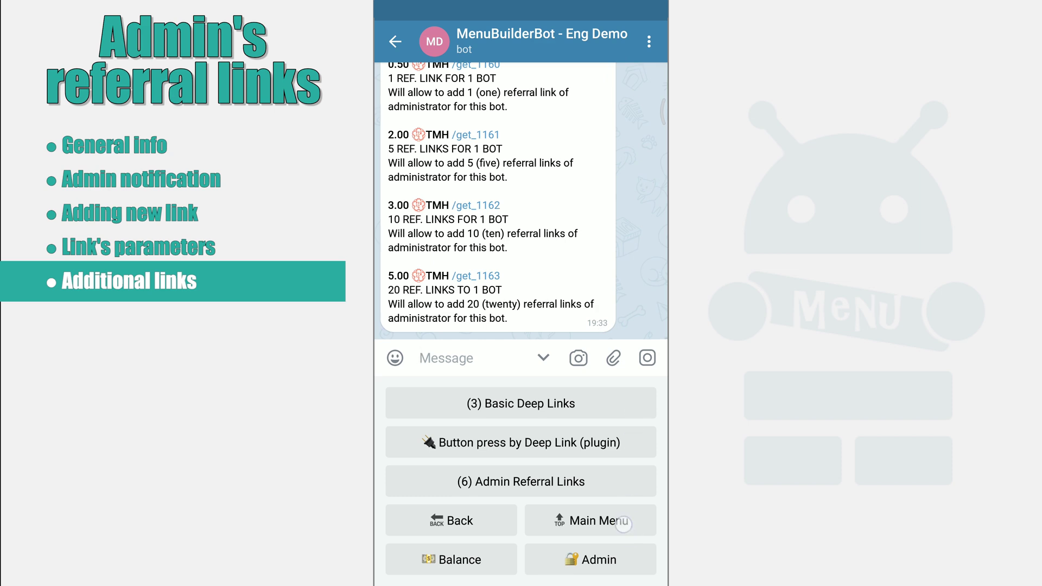
click(623, 524)
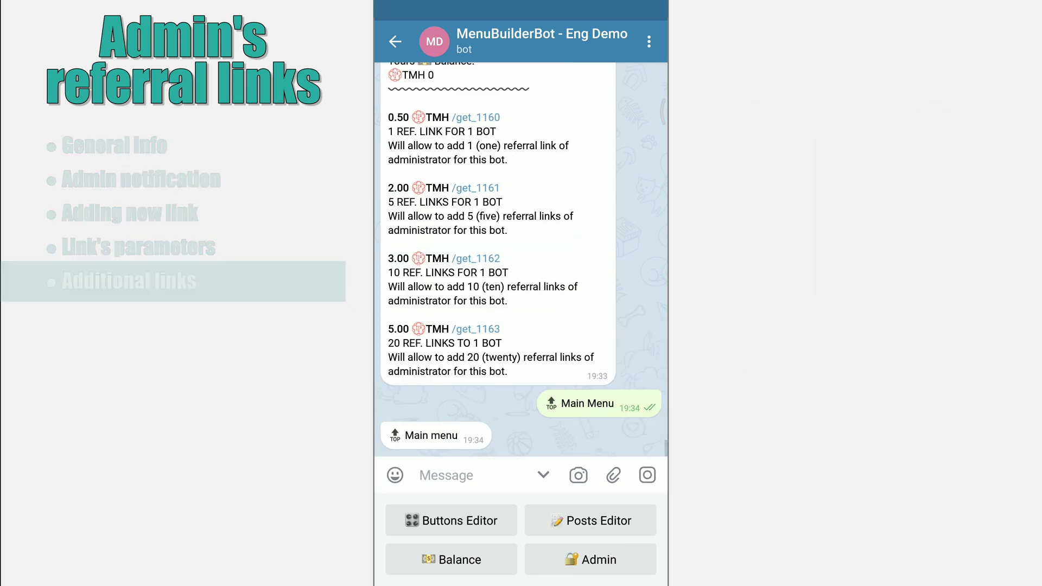